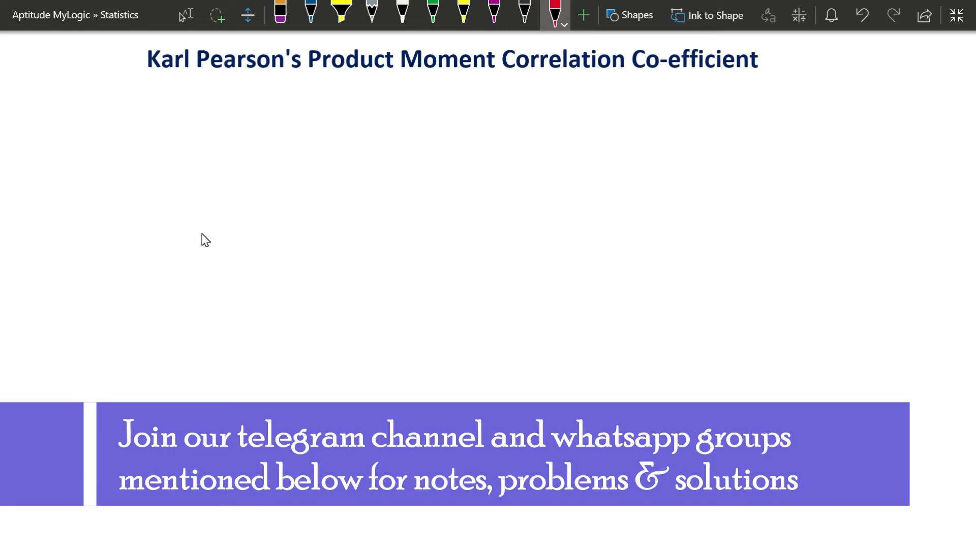
Step: Switch the drawing pen from red to blue ink
{"action": "left_click", "coordinate": [310, 12]}
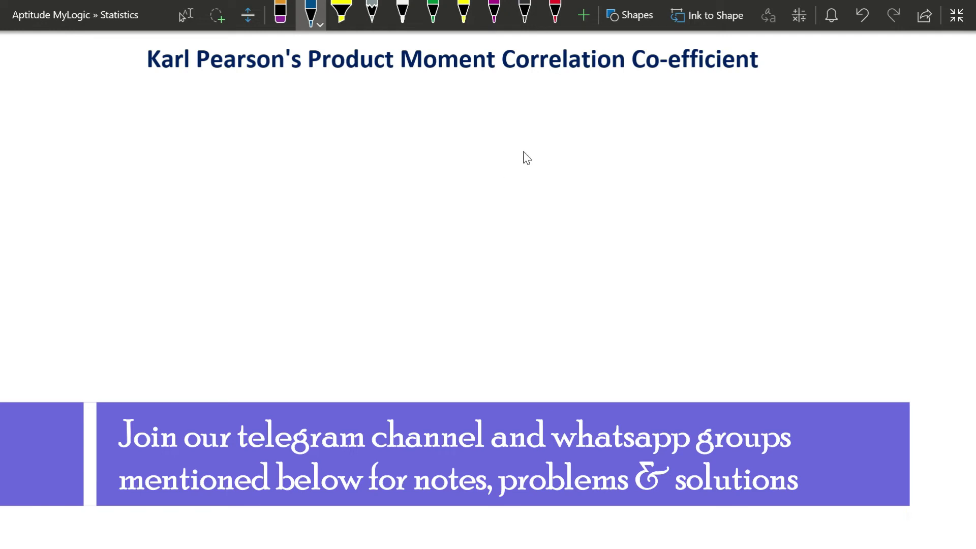
Step: Handwrite 'used for measuring relation b/n quantitative variables' in blue under the title
{"action": "mouse_move", "coordinate": [451, 78]}
{"action": "left_mouse_down"}
{"action": "mouse_move", "coordinate": [667, 112]}
{"action": "mouse_move", "coordinate": [693, 107]}
{"action": "mouse_move", "coordinate": [681, 122]}
{"action": "left_mouse_up"}
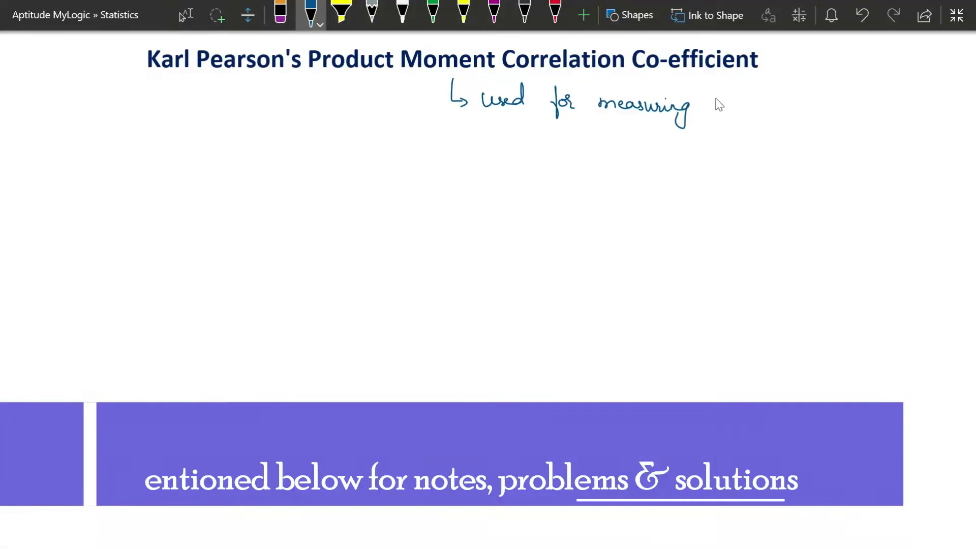
{"action": "mouse_move", "coordinate": [718, 99]}
{"action": "left_mouse_down"}
{"action": "mouse_move", "coordinate": [747, 109]}
{"action": "mouse_move", "coordinate": [709, 150]}
{"action": "left_mouse_up"}
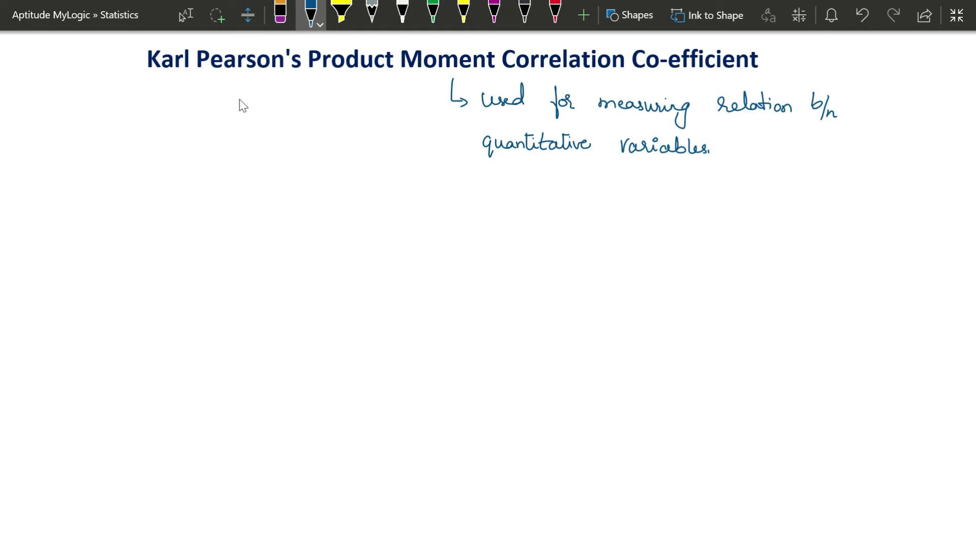
Step: Write a red (r) after the title, undoing a misplaced stroke
{"action": "left_click", "coordinate": [554, 12]}
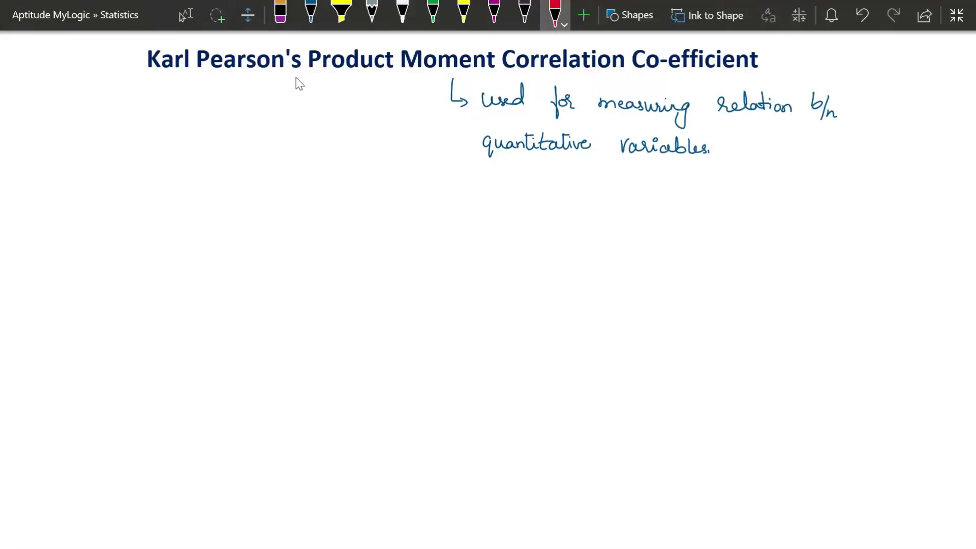
{"action": "mouse_move", "coordinate": [778, 42]}
{"action": "left_mouse_down"}
{"action": "mouse_move", "coordinate": [778, 78]}
{"action": "mouse_move", "coordinate": [797, 55]}
{"action": "mouse_move", "coordinate": [804, 79]}
{"action": "left_mouse_up"}
{"action": "mouse_move", "coordinate": [127, 186]}
{"action": "left_mouse_down"}
{"action": "mouse_move", "coordinate": [139, 184]}
{"action": "mouse_move", "coordinate": [162, 222]}
{"action": "mouse_move", "coordinate": [184, 207]}
{"action": "mouse_move", "coordinate": [175, 193]}
{"action": "mouse_move", "coordinate": [200, 218]}
{"action": "mouse_move", "coordinate": [197, 231]}
{"action": "mouse_move", "coordinate": [227, 205]}
{"action": "mouse_move", "coordinate": [279, 211]}
{"action": "left_mouse_up"}
{"action": "key", "text": "ctrl+z"}
{"action": "key", "text": "ctrl+z"}
{"action": "key", "text": "ctrl+z"}
{"action": "key", "text": "ctrl+z"}
{"action": "key", "text": "ctrl+z"}
Step: Handwrite r_xy = Cov(x,y) over Sx × Sy in red below the note
{"action": "mouse_move", "coordinate": [288, 203]}
{"action": "left_mouse_down"}
{"action": "mouse_move", "coordinate": [314, 195]}
{"action": "mouse_move", "coordinate": [312, 216]}
{"action": "left_mouse_up"}
{"action": "left_click_drag", "start_coordinate": [319, 204], "coordinate": [321, 214]}
{"action": "left_click_drag", "start_coordinate": [334, 206], "coordinate": [333, 213]}
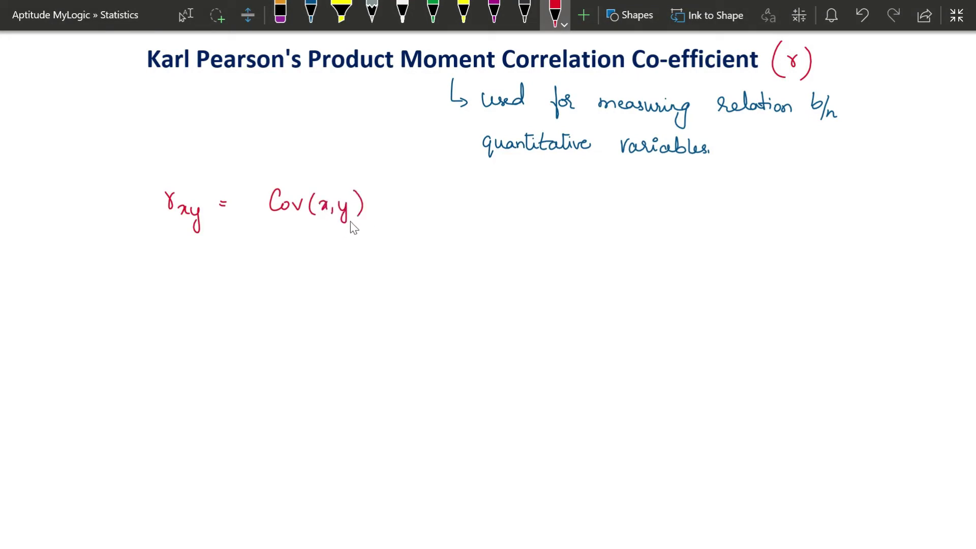
{"action": "left_click_drag", "start_coordinate": [254, 222], "coordinate": [384, 216]}
{"action": "mouse_move", "coordinate": [285, 232]}
{"action": "left_mouse_down"}
{"action": "mouse_move", "coordinate": [274, 252]}
{"action": "mouse_move", "coordinate": [315, 249]}
{"action": "left_mouse_up"}
{"action": "mouse_move", "coordinate": [315, 239]}
{"action": "left_mouse_down"}
{"action": "mouse_move", "coordinate": [308, 249]}
{"action": "mouse_move", "coordinate": [344, 267]}
{"action": "left_mouse_up"}
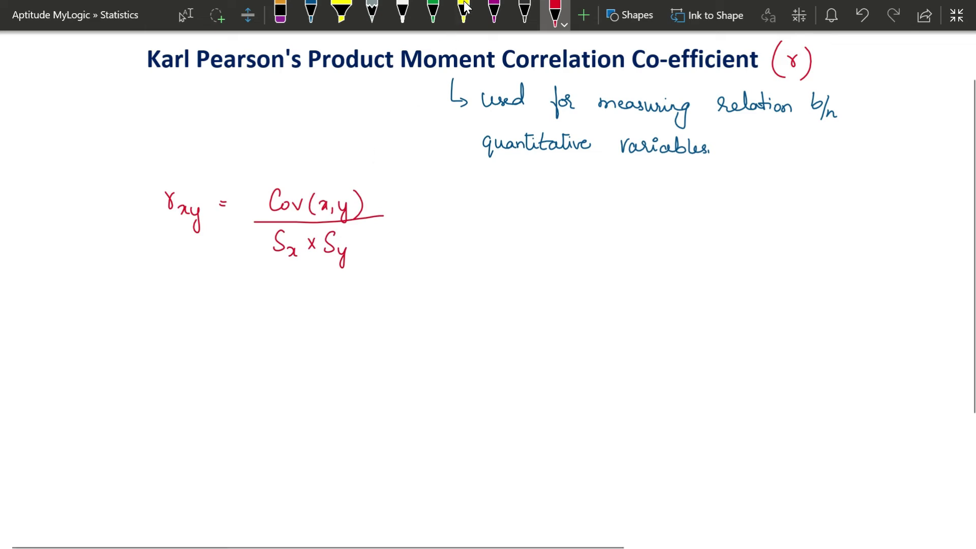
Step: In green, label i) and write the without-deviations Cov(x,y) formula ending in minus x̄
{"action": "left_click", "coordinate": [440, 10]}
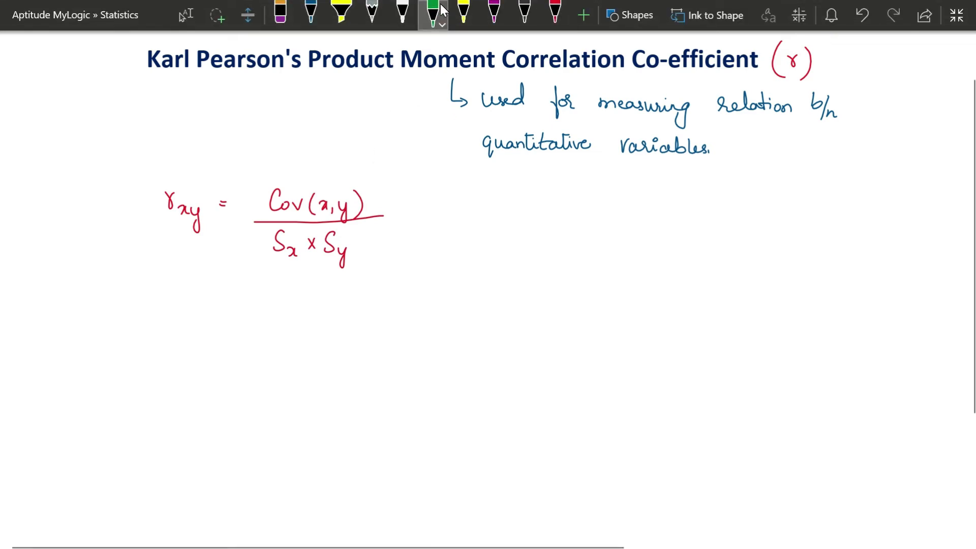
{"action": "left_click_drag", "start_coordinate": [55, 287], "coordinate": [58, 307]}
{"action": "left_click", "coordinate": [55, 279]}
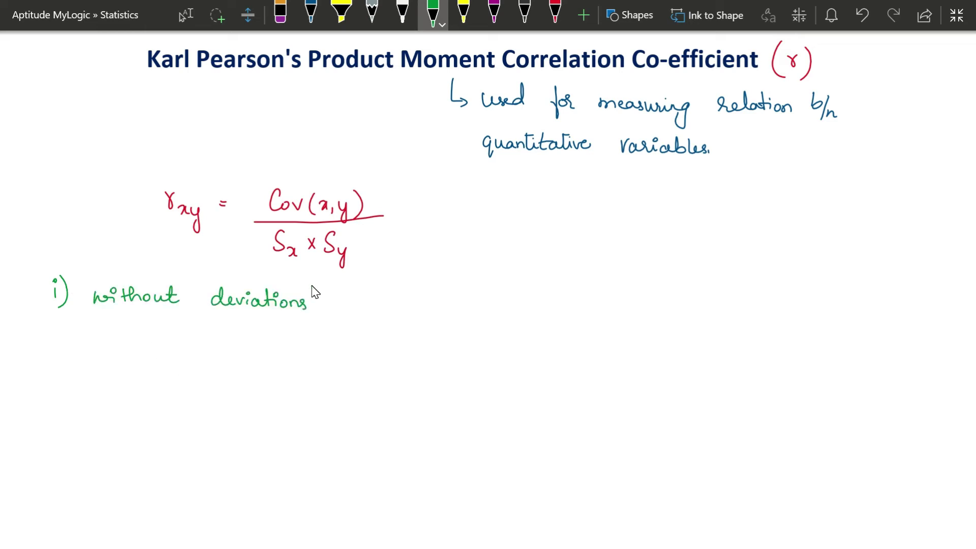
{"action": "scroll", "coordinate": [315, 293], "scroll_direction": "down", "scroll_amount": 1}
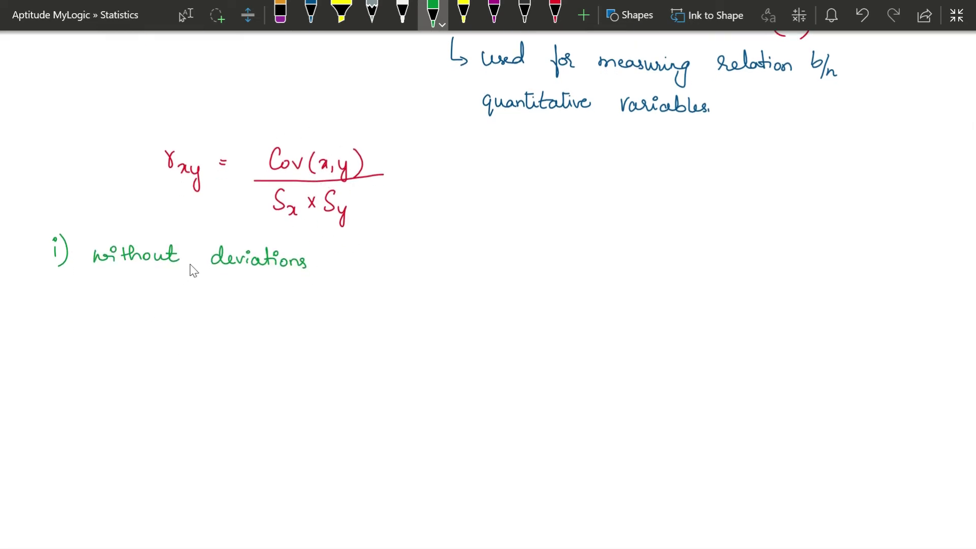
{"action": "mouse_move", "coordinate": [114, 299]}
{"action": "left_mouse_down"}
{"action": "mouse_move", "coordinate": [109, 316]}
{"action": "mouse_move", "coordinate": [131, 304]}
{"action": "mouse_move", "coordinate": [138, 319]}
{"action": "mouse_move", "coordinate": [200, 311]}
{"action": "left_mouse_up"}
{"action": "mouse_move", "coordinate": [191, 316]}
{"action": "left_mouse_down"}
{"action": "mouse_move", "coordinate": [243, 308]}
{"action": "mouse_move", "coordinate": [236, 316]}
{"action": "mouse_move", "coordinate": [283, 326]}
{"action": "mouse_move", "coordinate": [255, 342]}
{"action": "mouse_move", "coordinate": [264, 348]}
{"action": "left_mouse_up"}
{"action": "left_click_drag", "start_coordinate": [334, 330], "coordinate": [330, 318]}
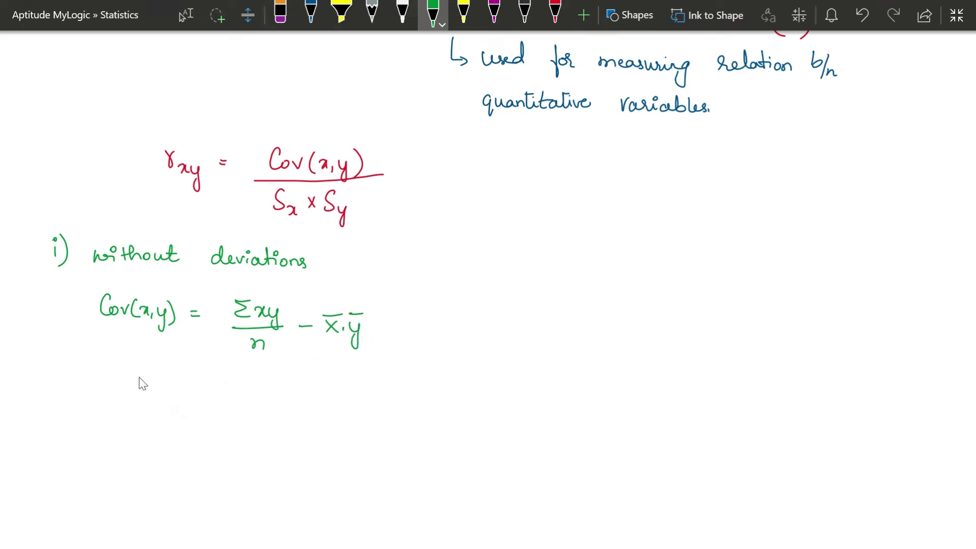
Step: Write Sx as the square root of Σx² over n
{"action": "mouse_move", "coordinate": [131, 386]}
{"action": "left_mouse_down"}
{"action": "mouse_move", "coordinate": [127, 400]}
{"action": "mouse_move", "coordinate": [145, 404]}
{"action": "mouse_move", "coordinate": [173, 387]}
{"action": "left_mouse_up"}
{"action": "left_click_drag", "start_coordinate": [167, 392], "coordinate": [174, 392]}
{"action": "mouse_move", "coordinate": [245, 378]}
{"action": "left_mouse_down"}
{"action": "mouse_move", "coordinate": [232, 390]}
{"action": "mouse_move", "coordinate": [255, 396]}
{"action": "left_mouse_up"}
{"action": "mouse_move", "coordinate": [261, 389]}
{"action": "left_mouse_down"}
{"action": "mouse_move", "coordinate": [256, 397]}
{"action": "mouse_move", "coordinate": [274, 384]}
{"action": "left_mouse_up"}
{"action": "mouse_move", "coordinate": [233, 405]}
{"action": "left_mouse_down"}
{"action": "mouse_move", "coordinate": [268, 404]}
{"action": "mouse_move", "coordinate": [255, 424]}
{"action": "left_mouse_up"}
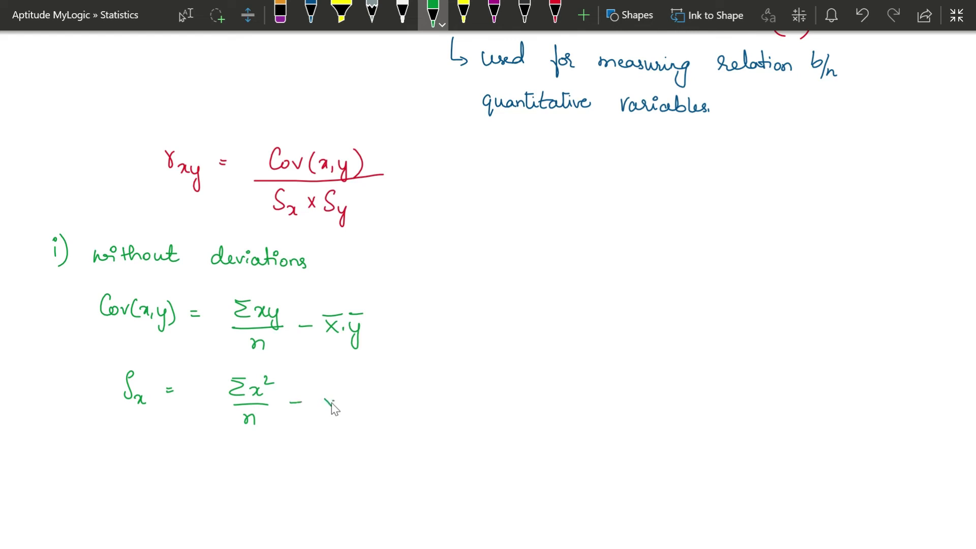
{"action": "mouse_move", "coordinate": [212, 414]}
{"action": "left_mouse_down"}
{"action": "mouse_move", "coordinate": [221, 437]}
{"action": "mouse_move", "coordinate": [221, 375]}
{"action": "mouse_move", "coordinate": [233, 366]}
{"action": "mouse_move", "coordinate": [362, 364]}
{"action": "left_mouse_up"}
Step: Write Sy = √(Σy²/n − ȳ), draw a vertical divider, and start the 'with deviations' heading
{"action": "mouse_move", "coordinate": [136, 468]}
{"action": "left_mouse_down"}
{"action": "mouse_move", "coordinate": [126, 490]}
{"action": "mouse_move", "coordinate": [143, 486]}
{"action": "mouse_move", "coordinate": [140, 513]}
{"action": "mouse_move", "coordinate": [163, 484]}
{"action": "left_mouse_up"}
{"action": "left_click_drag", "start_coordinate": [155, 492], "coordinate": [164, 491]}
{"action": "mouse_move", "coordinate": [252, 474]}
{"action": "left_mouse_down"}
{"action": "mouse_move", "coordinate": [253, 498]}
{"action": "mouse_move", "coordinate": [264, 489]}
{"action": "mouse_move", "coordinate": [259, 511]}
{"action": "mouse_move", "coordinate": [275, 478]}
{"action": "left_mouse_up"}
{"action": "left_click_drag", "start_coordinate": [232, 500], "coordinate": [270, 499]}
{"action": "mouse_move", "coordinate": [248, 510]}
{"action": "left_mouse_down"}
{"action": "mouse_move", "coordinate": [270, 500]}
{"action": "mouse_move", "coordinate": [251, 520]}
{"action": "mouse_move", "coordinate": [299, 501]}
{"action": "mouse_move", "coordinate": [333, 507]}
{"action": "mouse_move", "coordinate": [334, 487]}
{"action": "left_mouse_up"}
{"action": "left_click", "coordinate": [323, 496]}
{"action": "left_click_drag", "start_coordinate": [340, 480], "coordinate": [344, 481]}
{"action": "mouse_move", "coordinate": [212, 504]}
{"action": "left_mouse_down"}
{"action": "mouse_move", "coordinate": [223, 532]}
{"action": "mouse_move", "coordinate": [220, 462]}
{"action": "mouse_move", "coordinate": [335, 459]}
{"action": "left_mouse_up"}
{"action": "left_click_drag", "start_coordinate": [446, 231], "coordinate": [461, 497]}
{"action": "mouse_move", "coordinate": [468, 250]}
{"action": "left_mouse_down"}
{"action": "mouse_move", "coordinate": [516, 261]}
{"action": "mouse_move", "coordinate": [519, 249]}
{"action": "mouse_move", "coordinate": [545, 268]}
{"action": "mouse_move", "coordinate": [601, 266]}
{"action": "mouse_move", "coordinate": [610, 255]}
{"action": "mouse_move", "coordinate": [621, 265]}
{"action": "mouse_move", "coordinate": [635, 252]}
{"action": "mouse_move", "coordinate": [666, 252]}
{"action": "left_mouse_up"}
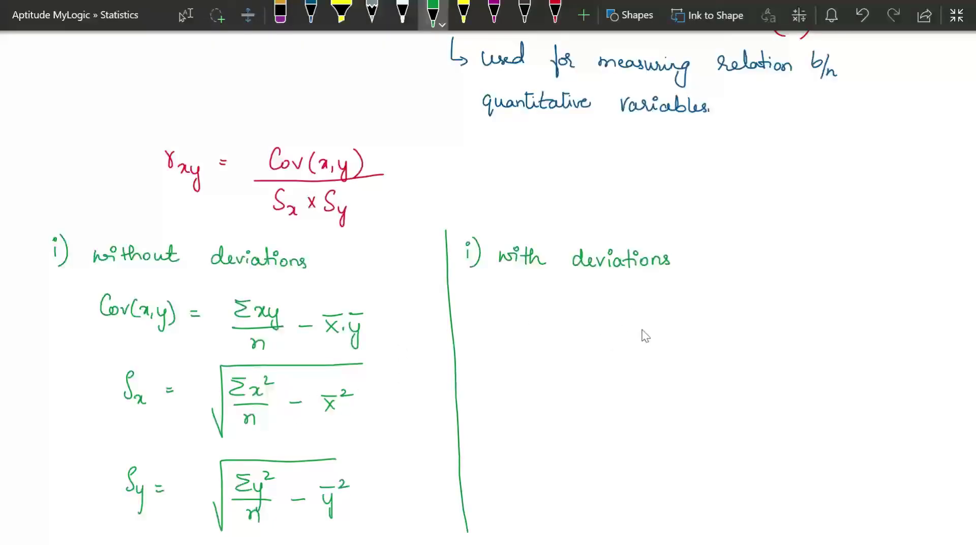
Step: Handwrite Cov(x,y) = Σ(x−x̄)(y−ȳ)/n right of the divider
{"action": "mouse_move", "coordinate": [529, 308]}
{"action": "left_mouse_down"}
{"action": "mouse_move", "coordinate": [541, 325]}
{"action": "mouse_move", "coordinate": [552, 308]}
{"action": "mouse_move", "coordinate": [558, 331]}
{"action": "left_mouse_up"}
{"action": "left_click_drag", "start_coordinate": [561, 315], "coordinate": [571, 331]}
{"action": "left_click_drag", "start_coordinate": [577, 323], "coordinate": [588, 343]}
{"action": "mouse_move", "coordinate": [596, 308]}
{"action": "left_mouse_down"}
{"action": "mouse_move", "coordinate": [599, 335]}
{"action": "mouse_move", "coordinate": [631, 323]}
{"action": "left_mouse_up"}
{"action": "mouse_move", "coordinate": [691, 306]}
{"action": "left_mouse_down"}
{"action": "mouse_move", "coordinate": [679, 314]}
{"action": "mouse_move", "coordinate": [698, 330]}
{"action": "mouse_move", "coordinate": [733, 324]}
{"action": "left_mouse_up"}
{"action": "left_click_drag", "start_coordinate": [736, 319], "coordinate": [751, 328]}
{"action": "mouse_move", "coordinate": [738, 311]}
{"action": "left_mouse_down"}
{"action": "mouse_move", "coordinate": [752, 310]}
{"action": "mouse_move", "coordinate": [754, 331]}
{"action": "mouse_move", "coordinate": [767, 333]}
{"action": "left_mouse_up"}
{"action": "mouse_move", "coordinate": [773, 315]}
{"action": "left_mouse_down"}
{"action": "mouse_move", "coordinate": [785, 340]}
{"action": "mouse_move", "coordinate": [798, 323]}
{"action": "left_mouse_up"}
{"action": "mouse_move", "coordinate": [802, 316]}
{"action": "left_mouse_down"}
{"action": "mouse_move", "coordinate": [813, 324]}
{"action": "mouse_move", "coordinate": [808, 344]}
{"action": "mouse_move", "coordinate": [811, 308]}
{"action": "left_mouse_up"}
{"action": "left_click_drag", "start_coordinate": [816, 303], "coordinate": [818, 331]}
{"action": "left_click_drag", "start_coordinate": [680, 339], "coordinate": [811, 339]}
{"action": "left_click_drag", "start_coordinate": [747, 356], "coordinate": [762, 364]}
{"action": "mouse_move", "coordinate": [528, 387]}
{"action": "left_mouse_down"}
{"action": "mouse_move", "coordinate": [522, 420]}
{"action": "mouse_move", "coordinate": [549, 421]}
{"action": "left_mouse_up"}
Step: Write Sx = √(Σ(x−x̄)²/n) below the covariance formula
{"action": "left_click_drag", "start_coordinate": [553, 403], "coordinate": [560, 408]}
{"action": "mouse_move", "coordinate": [613, 393]}
{"action": "left_mouse_down"}
{"action": "mouse_move", "coordinate": [625, 418]}
{"action": "mouse_move", "coordinate": [639, 421]}
{"action": "left_mouse_up"}
{"action": "mouse_move", "coordinate": [646, 388]}
{"action": "left_mouse_down"}
{"action": "mouse_move", "coordinate": [639, 406]}
{"action": "mouse_move", "coordinate": [647, 421]}
{"action": "left_mouse_up"}
{"action": "mouse_move", "coordinate": [655, 402]}
{"action": "left_mouse_down"}
{"action": "mouse_move", "coordinate": [686, 414]}
{"action": "mouse_move", "coordinate": [684, 397]}
{"action": "mouse_move", "coordinate": [700, 414]}
{"action": "mouse_move", "coordinate": [708, 398]}
{"action": "left_mouse_up"}
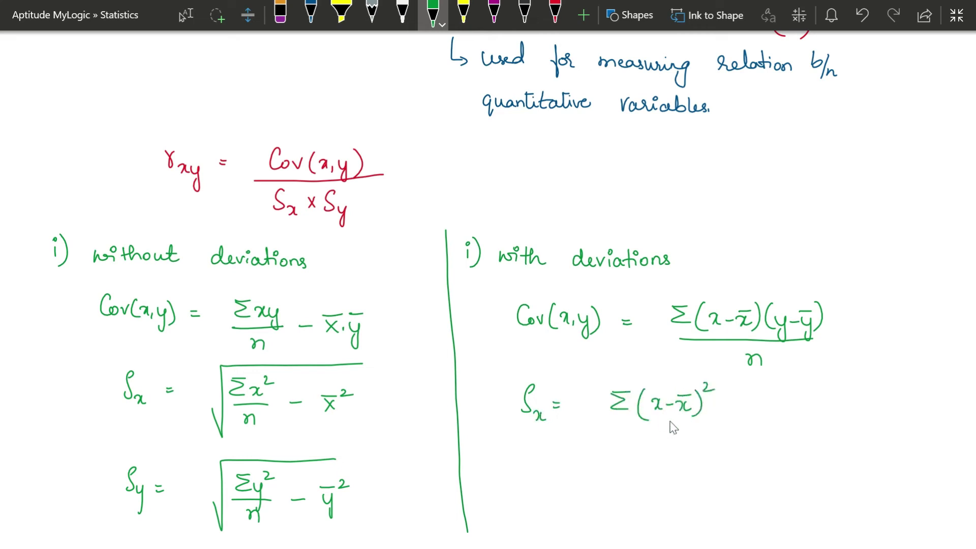
{"action": "left_click_drag", "start_coordinate": [610, 425], "coordinate": [714, 429]}
{"action": "left_click_drag", "start_coordinate": [656, 448], "coordinate": [667, 449]}
{"action": "mouse_move", "coordinate": [590, 427]}
{"action": "left_mouse_down"}
{"action": "mouse_move", "coordinate": [592, 436]}
{"action": "mouse_move", "coordinate": [629, 375]}
{"action": "mouse_move", "coordinate": [716, 371]}
{"action": "left_mouse_up"}
Step: Write Sy = √(Σ(y−ȳ)²/n) below the Sx formula
{"action": "scroll", "coordinate": [703, 376], "scroll_direction": "down", "scroll_amount": 1}
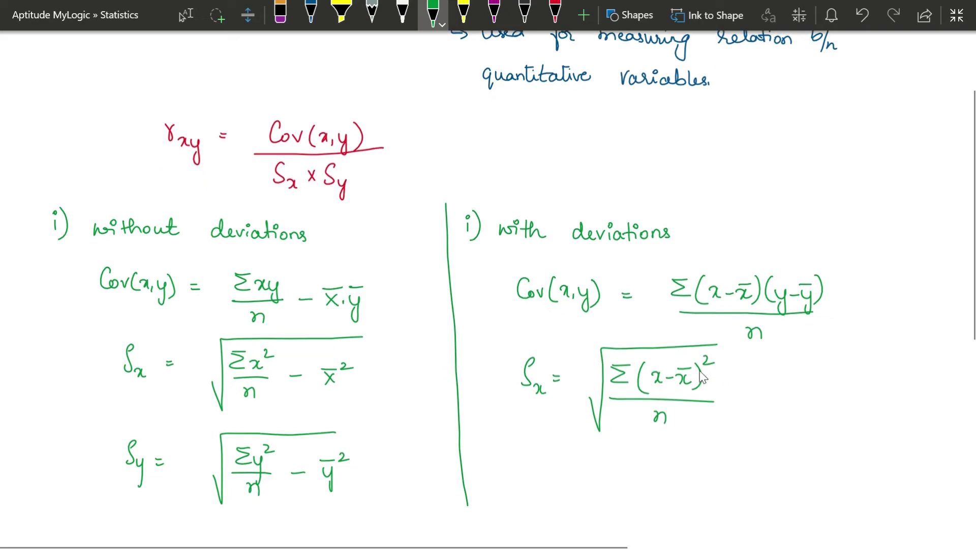
{"action": "left_click_drag", "start_coordinate": [541, 451], "coordinate": [535, 472]}
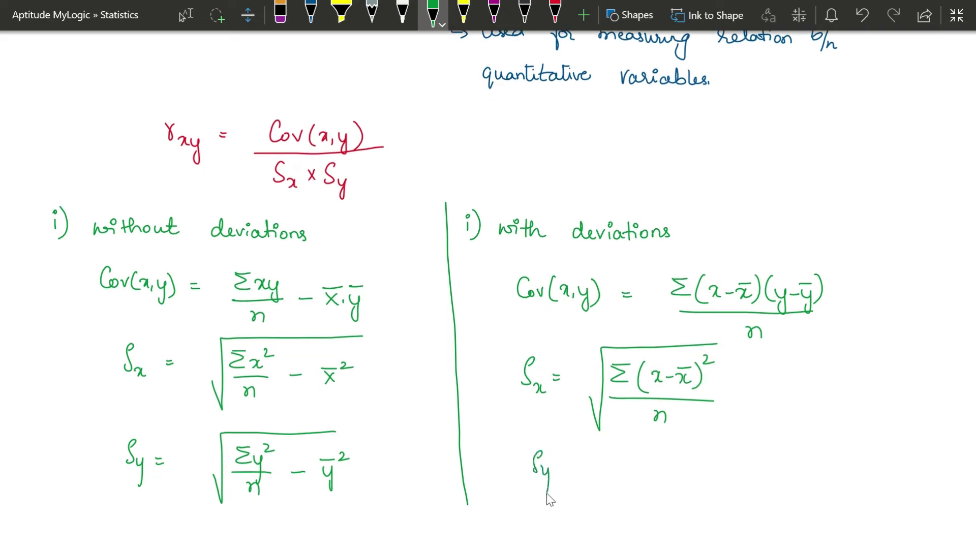
{"action": "mouse_move", "coordinate": [632, 457]}
{"action": "left_mouse_down"}
{"action": "mouse_move", "coordinate": [651, 480]}
{"action": "mouse_move", "coordinate": [661, 463]}
{"action": "mouse_move", "coordinate": [657, 483]}
{"action": "mouse_move", "coordinate": [678, 469]}
{"action": "left_mouse_up"}
{"action": "mouse_move", "coordinate": [682, 465]}
{"action": "left_mouse_down"}
{"action": "mouse_move", "coordinate": [692, 470]}
{"action": "mouse_move", "coordinate": [689, 501]}
{"action": "mouse_move", "coordinate": [697, 455]}
{"action": "mouse_move", "coordinate": [698, 483]}
{"action": "left_mouse_up"}
{"action": "left_click_drag", "start_coordinate": [707, 449], "coordinate": [717, 455]}
{"action": "mouse_move", "coordinate": [623, 488]}
{"action": "left_mouse_down"}
{"action": "mouse_move", "coordinate": [685, 495]}
{"action": "mouse_move", "coordinate": [670, 514]}
{"action": "left_mouse_up"}
{"action": "mouse_move", "coordinate": [600, 502]}
{"action": "left_mouse_down"}
{"action": "mouse_move", "coordinate": [606, 521]}
{"action": "mouse_move", "coordinate": [611, 441]}
{"action": "mouse_move", "coordinate": [756, 431]}
{"action": "left_mouse_up"}
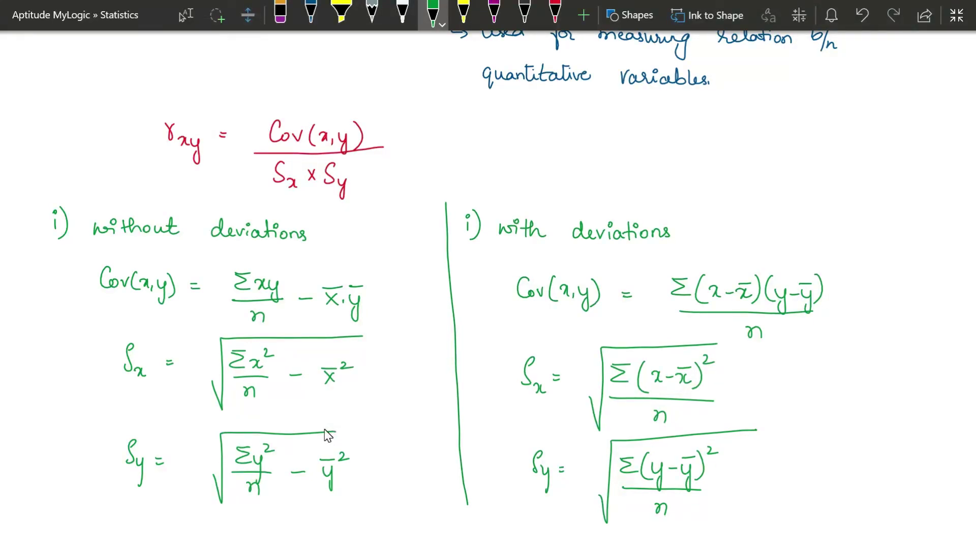
Step: Paste the stress versus adjustment scores problem image lower on the page and enlarge it
{"action": "left_click", "coordinate": [399, 397]}
{"action": "scroll", "coordinate": [623, 376], "scroll_direction": "down", "scroll_amount": 2}
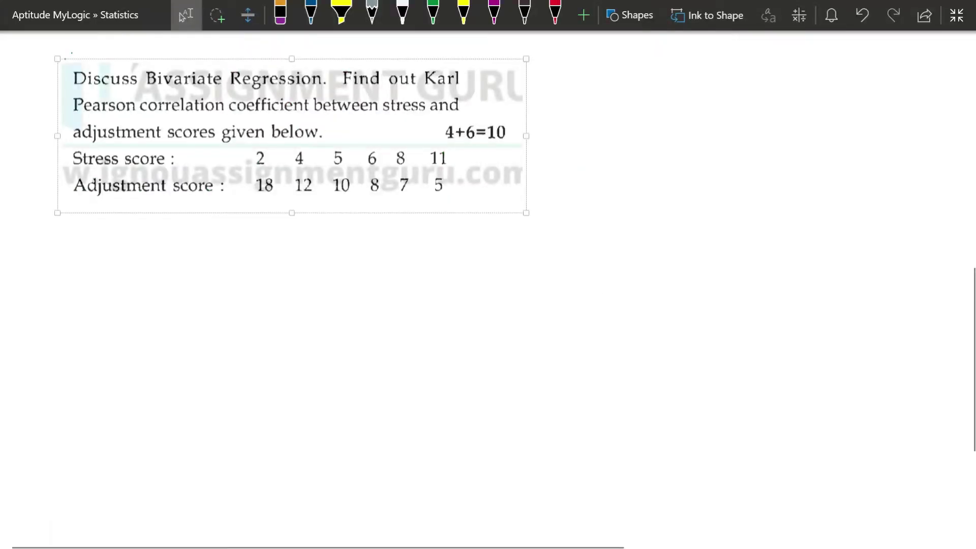
{"action": "left_click_drag", "start_coordinate": [529, 212], "coordinate": [579, 216]}
{"action": "key", "text": "Escape"}
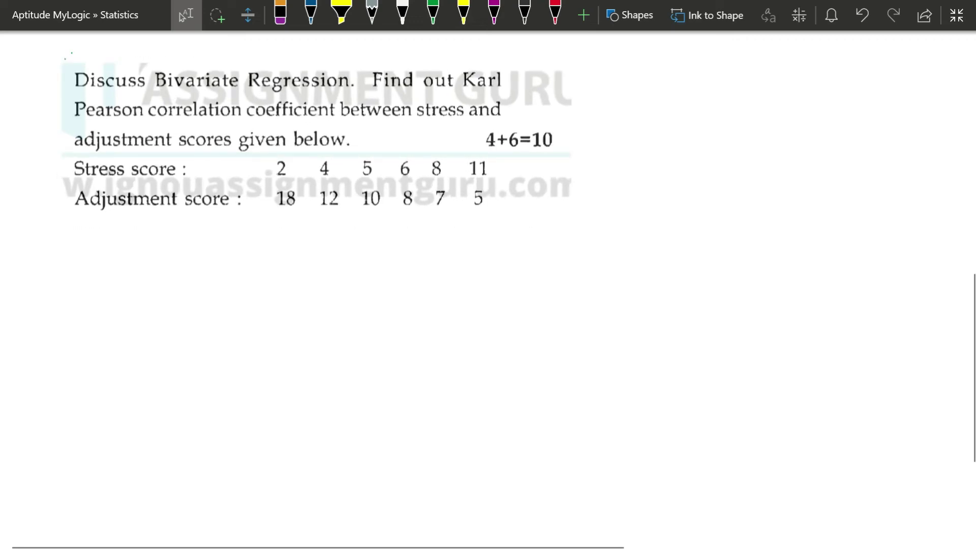
{"action": "left_click", "coordinate": [555, 13]}
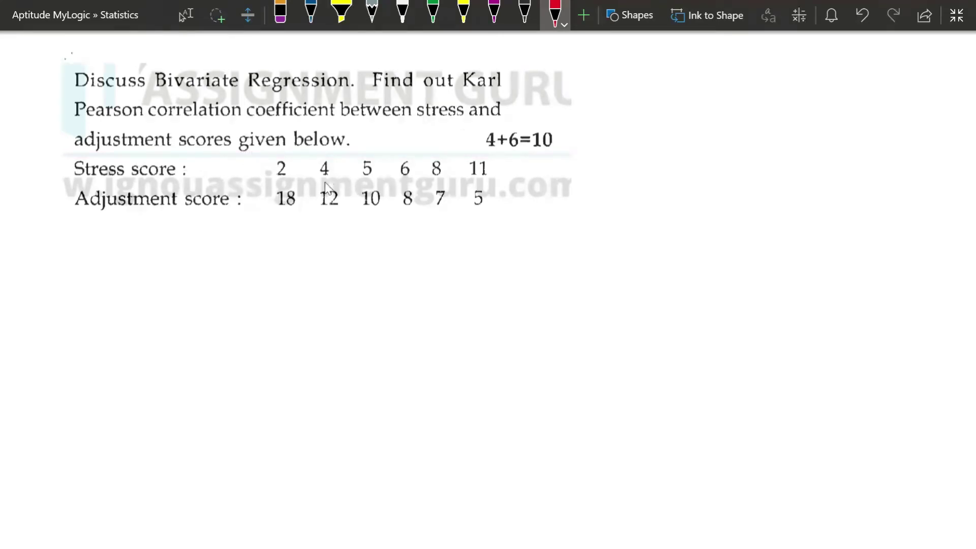
Step: In red, bracket 'Discuss Bivariate Regression.' and label stress score (x) and adjustment score (y)
{"action": "left_click_drag", "start_coordinate": [84, 62], "coordinate": [77, 97]}
{"action": "left_click", "coordinate": [212, 175]}
{"action": "left_click_drag", "start_coordinate": [208, 168], "coordinate": [228, 179]}
{"action": "mouse_move", "coordinate": [205, 161]}
{"action": "left_mouse_down"}
{"action": "mouse_move", "coordinate": [205, 179]}
{"action": "mouse_move", "coordinate": [250, 208]}
{"action": "mouse_move", "coordinate": [246, 222]}
{"action": "left_mouse_up"}
{"action": "left_click_drag", "start_coordinate": [255, 190], "coordinate": [257, 209]}
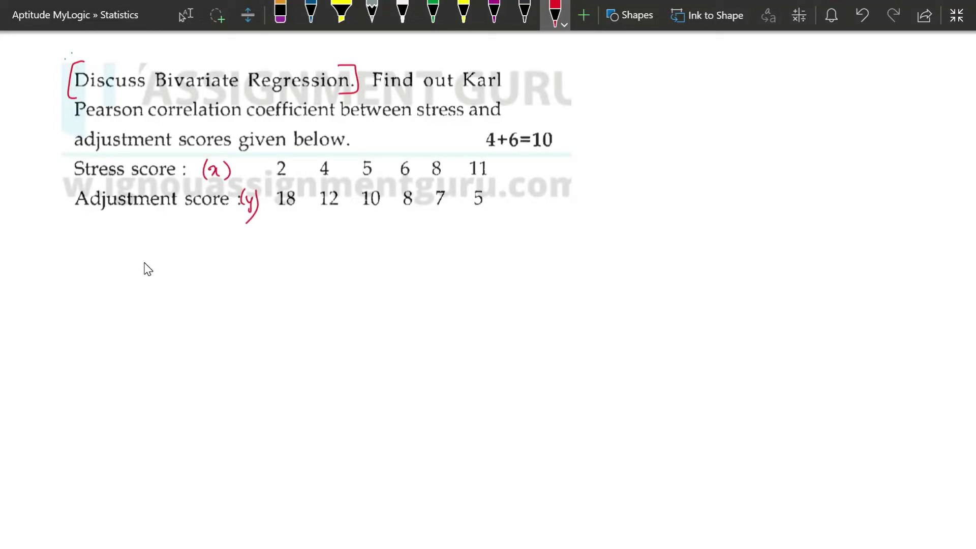
Step: Below the problem, write underlined x and y column headings for the table
{"action": "scroll", "coordinate": [146, 269], "scroll_direction": "down", "scroll_amount": 1}
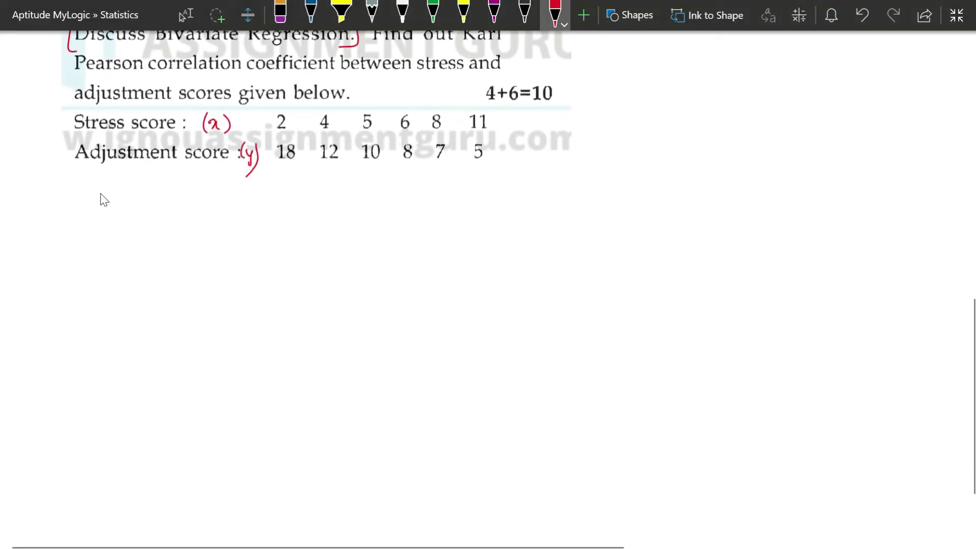
{"action": "left_click_drag", "start_coordinate": [99, 193], "coordinate": [110, 201]}
{"action": "left_click_drag", "start_coordinate": [180, 192], "coordinate": [186, 214]}
{"action": "left_click_drag", "start_coordinate": [100, 210], "coordinate": [113, 210]}
{"action": "left_click_drag", "start_coordinate": [175, 209], "coordinate": [191, 207]}
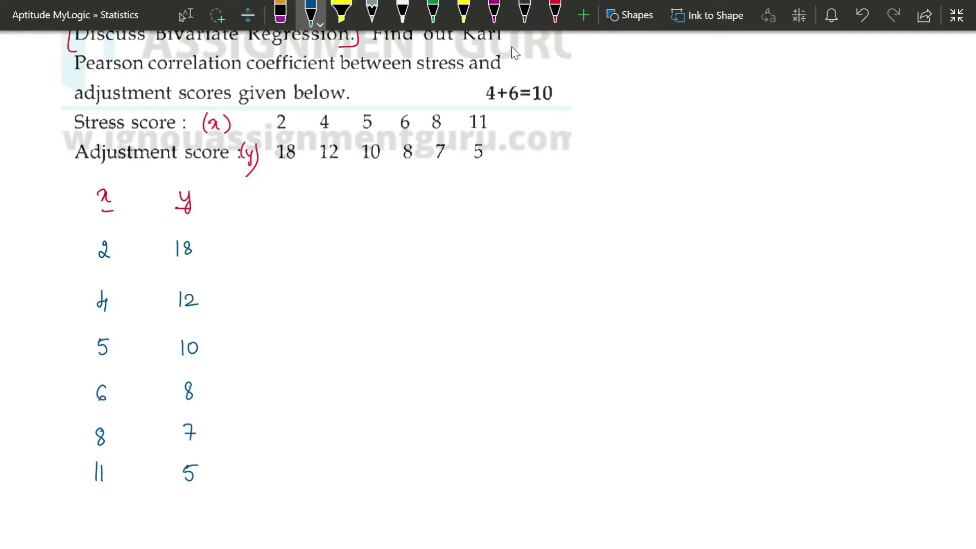
Step: Add red x² and y² column headings beside x and y
{"action": "left_click", "coordinate": [555, 15]}
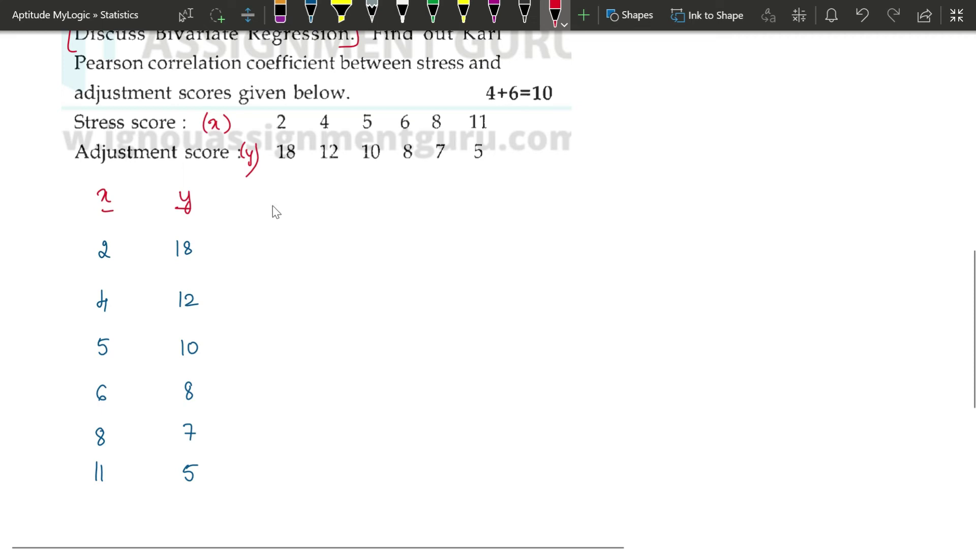
{"action": "mouse_move", "coordinate": [265, 196]}
{"action": "left_mouse_down"}
{"action": "mouse_move", "coordinate": [278, 205]}
{"action": "mouse_move", "coordinate": [287, 195]}
{"action": "mouse_move", "coordinate": [290, 209]}
{"action": "left_mouse_up"}
{"action": "left_click_drag", "start_coordinate": [344, 201], "coordinate": [349, 227]}
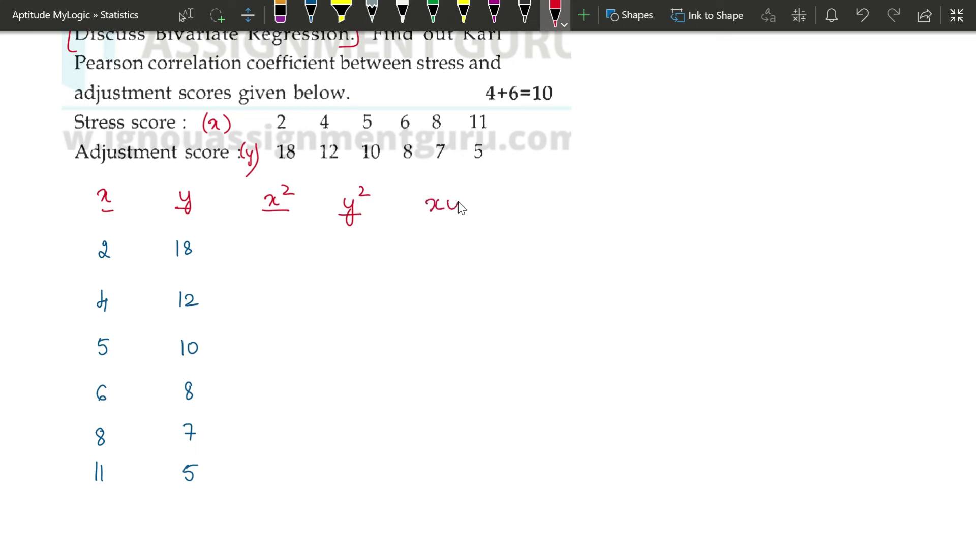
{"action": "left_click", "coordinate": [311, 13]}
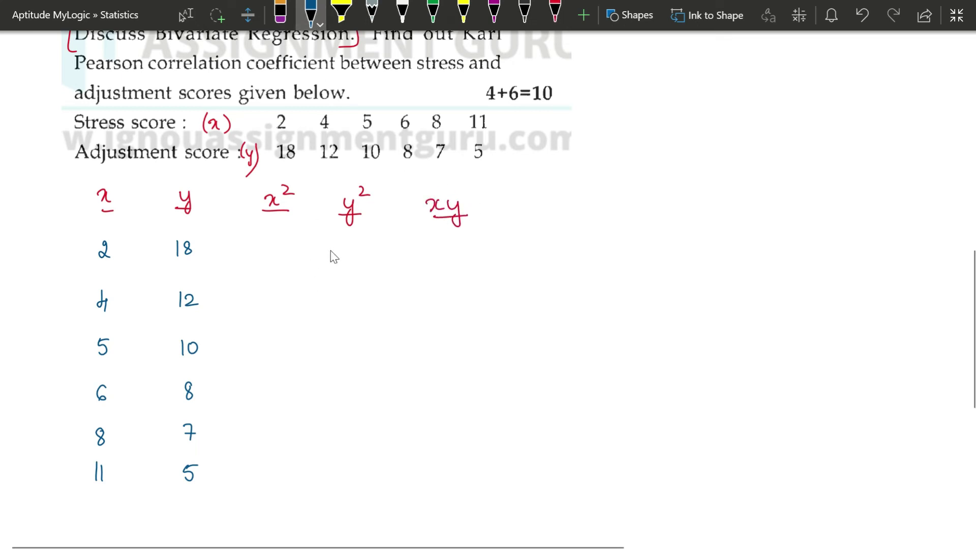